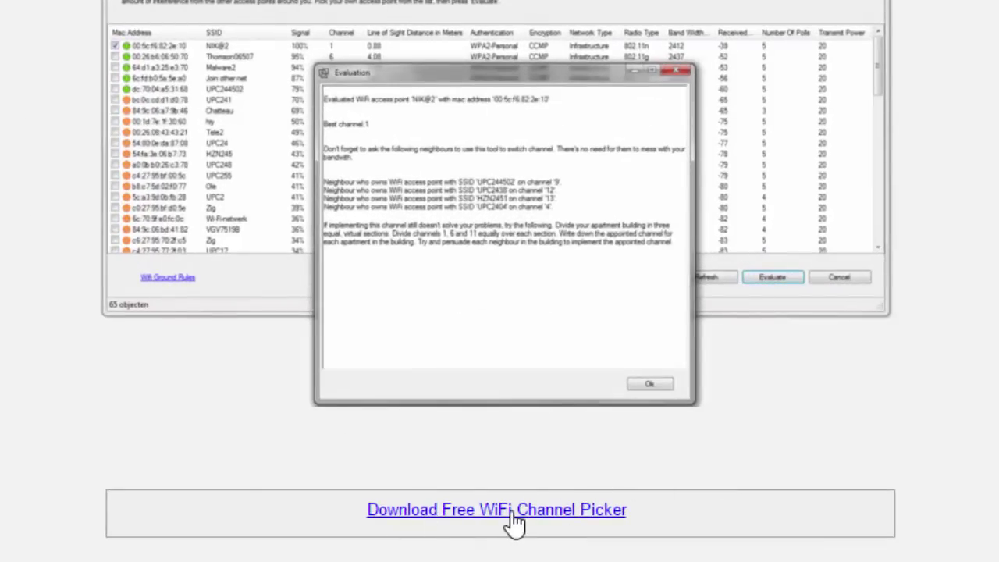
Download the free WiFi Channel Picker archive to the EGDownloads folder and open the downloaded zip file.
left_click(514, 511)
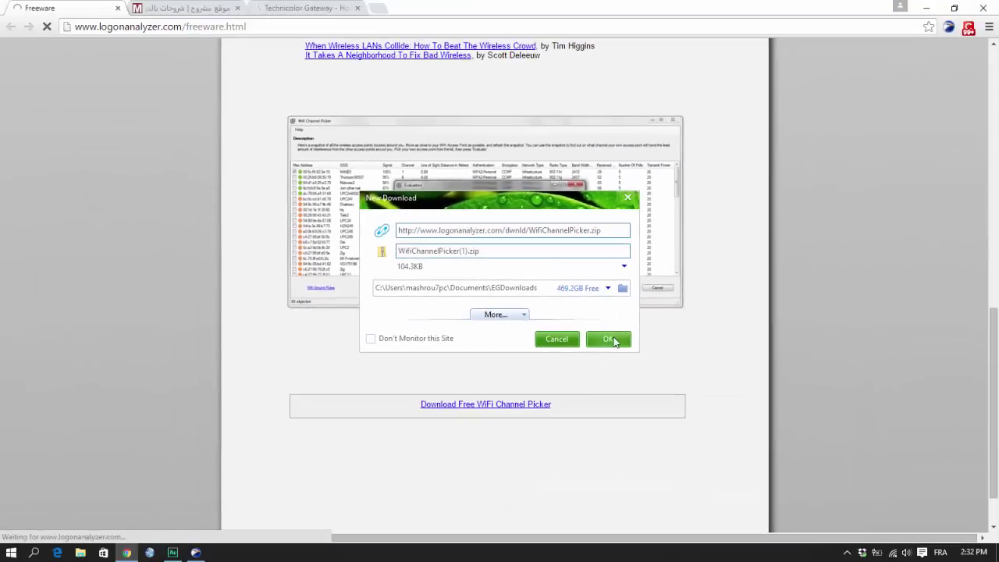
left_click(609, 339)
left_click(923, 7)
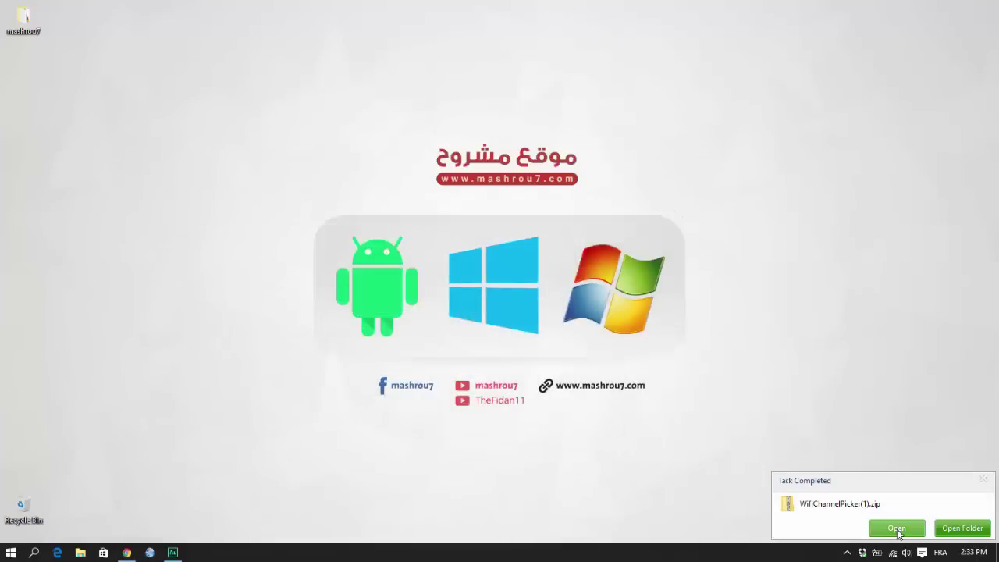
left_click(897, 530)
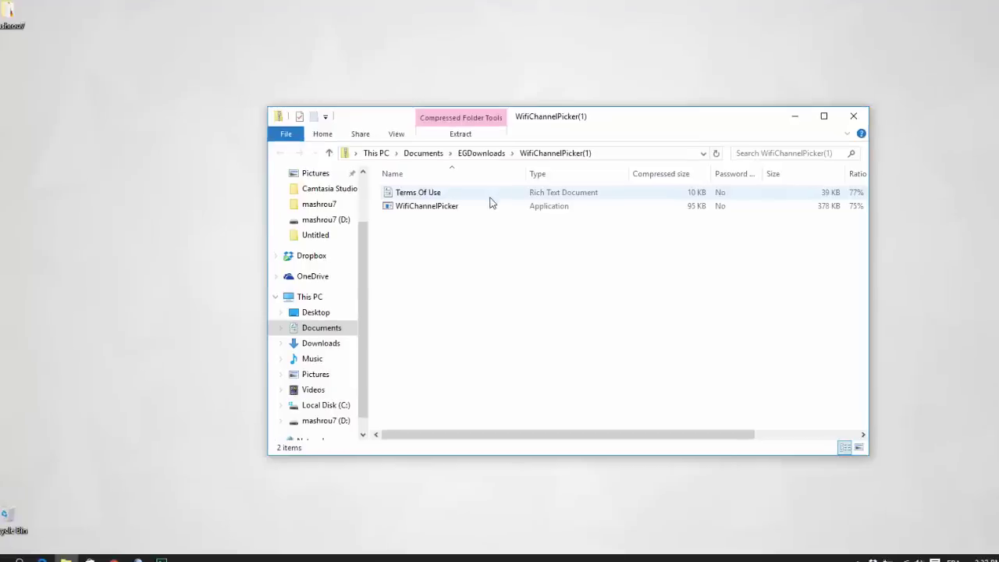
Extract all files of the archive to the suggested WifiChannelPicker(1) folder and launch the extracted WifiChannelPicker application.
left_click(484, 206)
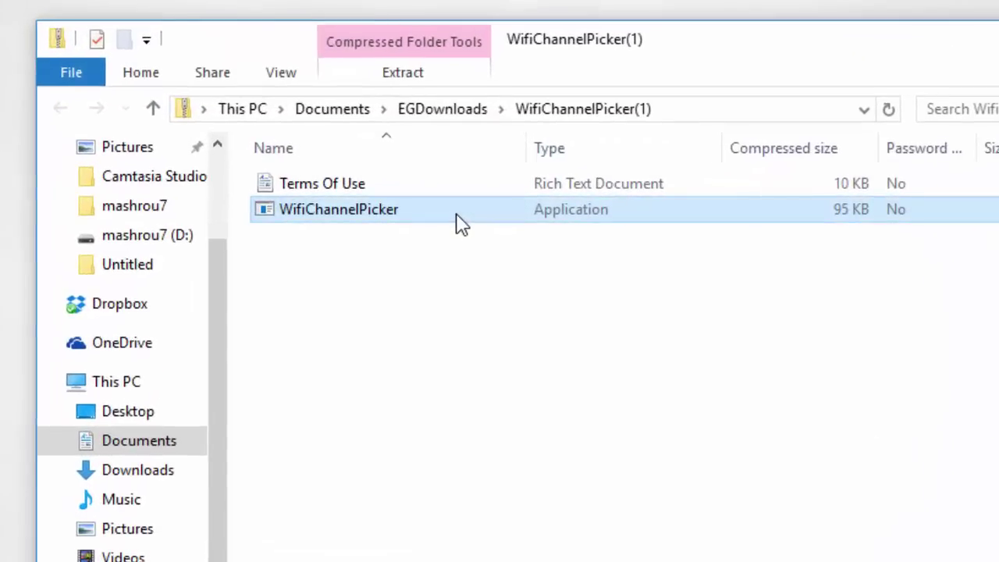
double_click(457, 214)
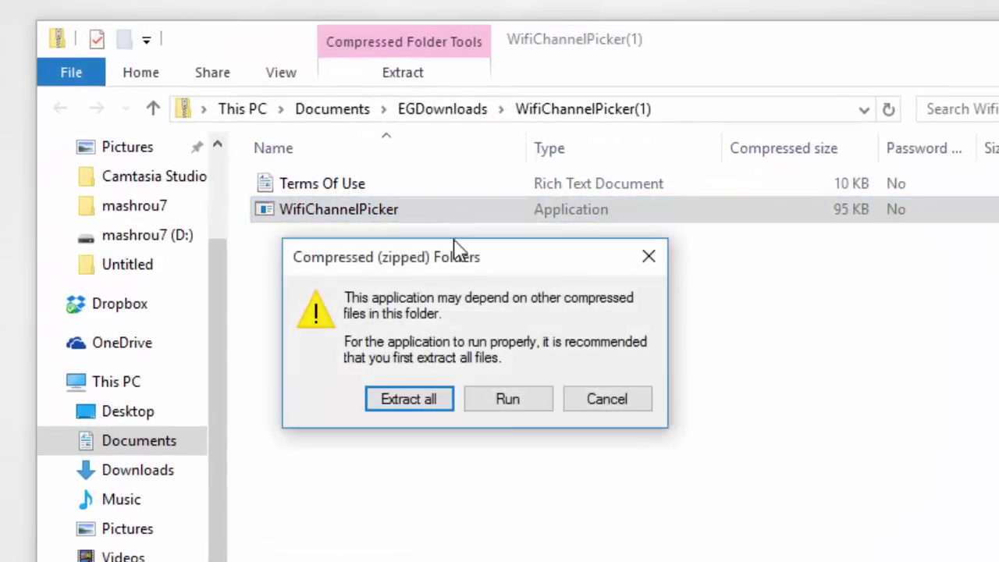
left_click(427, 407)
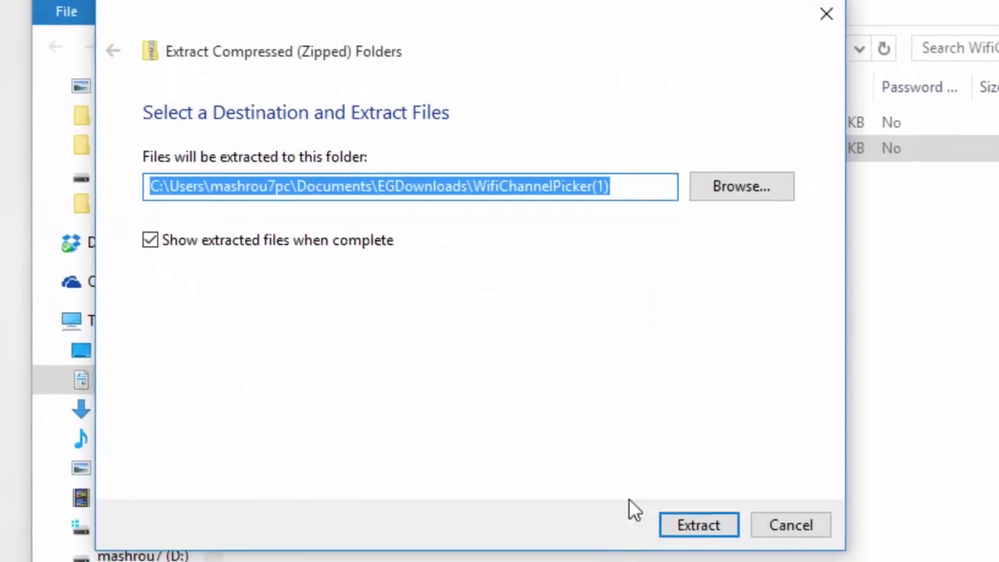
left_click(700, 555)
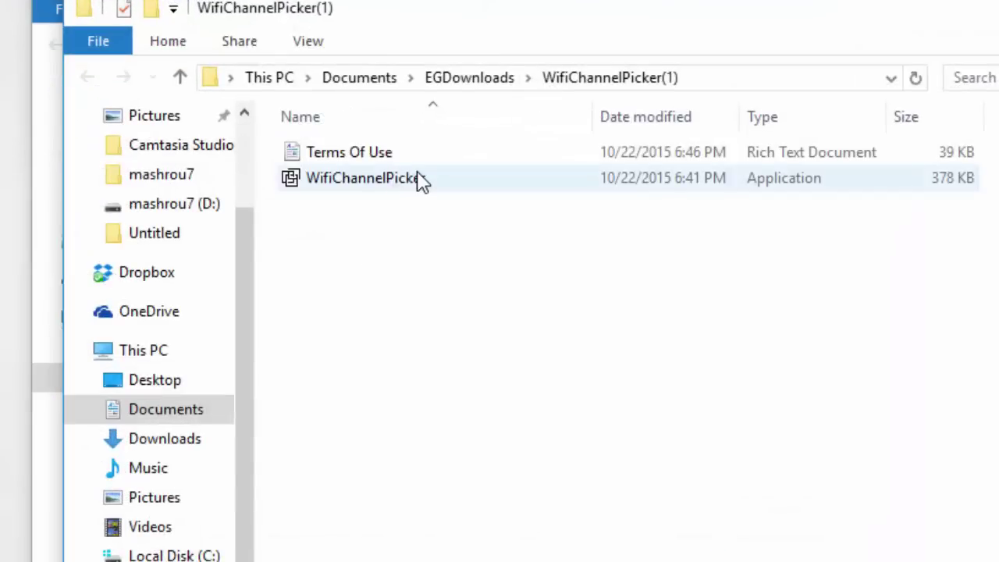
double_click(422, 180)
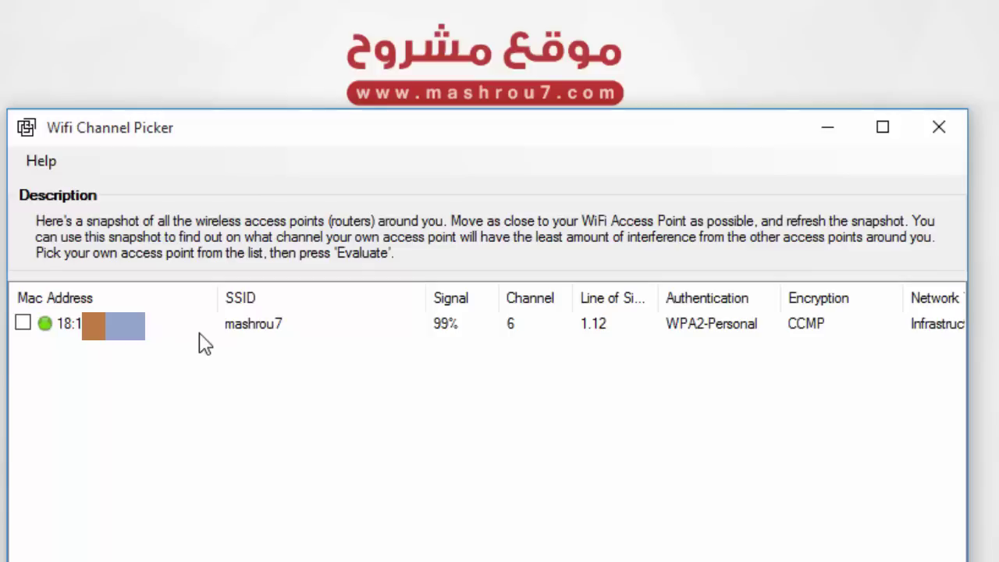
left_click(160, 335)
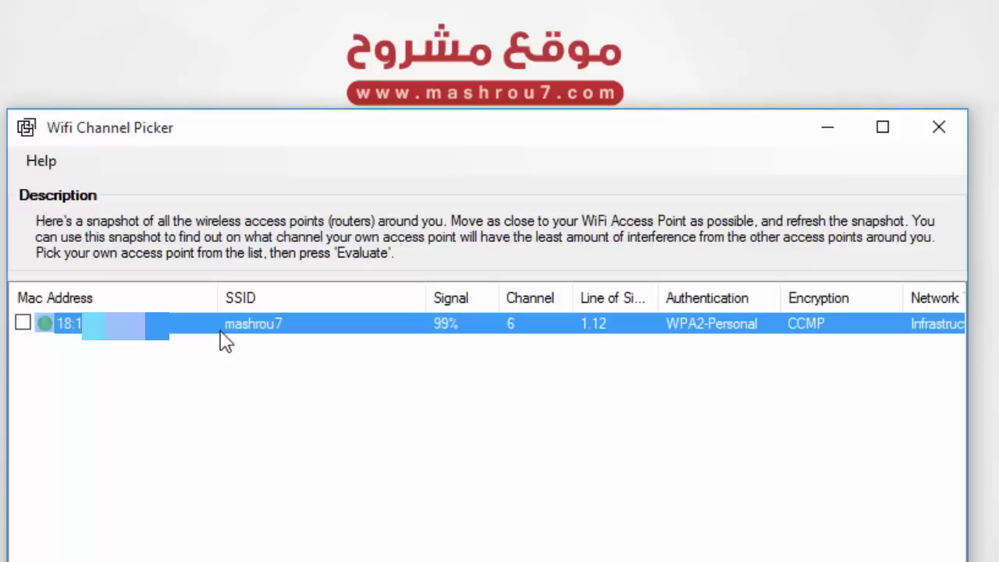
left_click(257, 380)
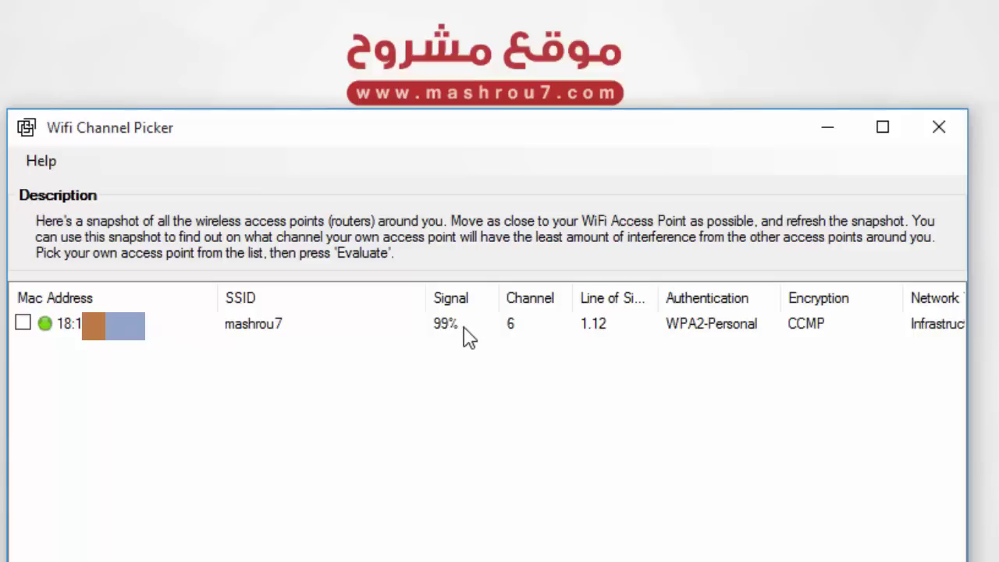
left_click(207, 335)
left_click(258, 382)
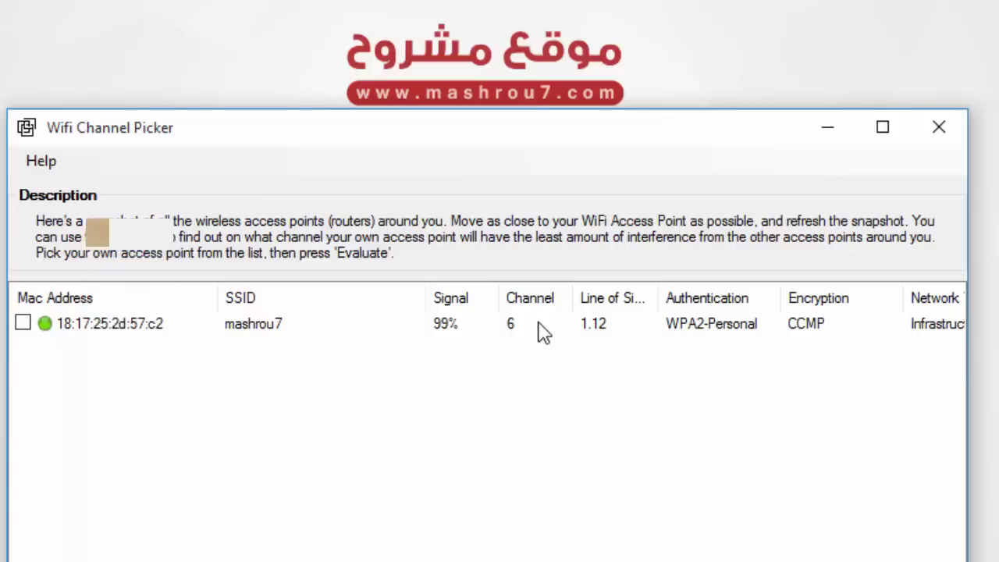
Mark the mashrou7 access point, evaluate it for its best channels, and close the evaluation.
left_click(23, 323)
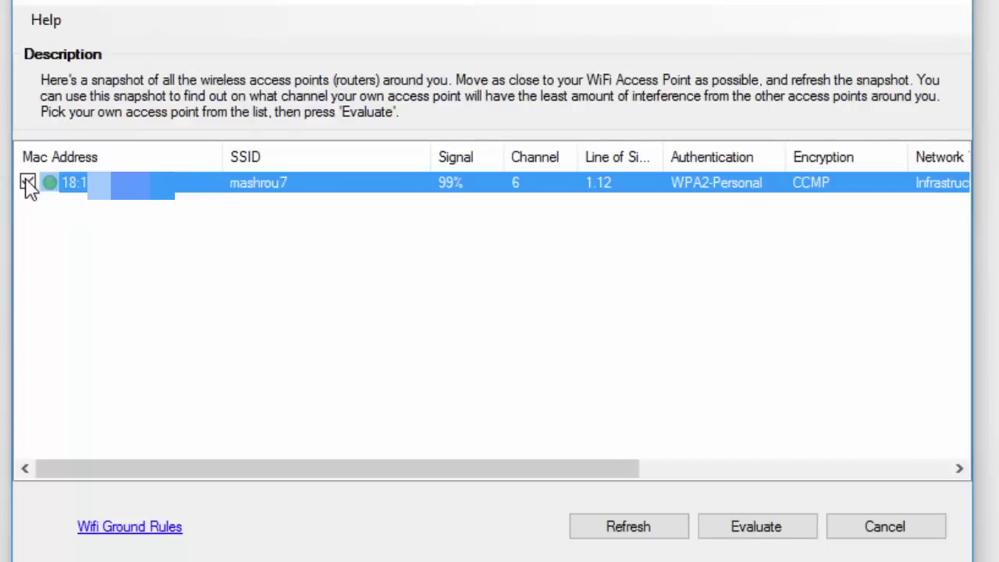
left_click(28, 184)
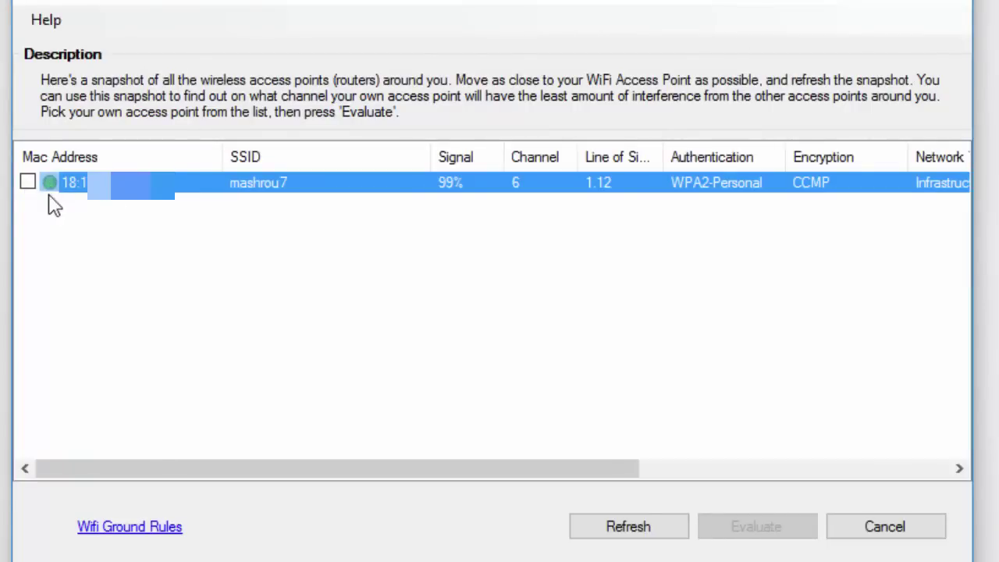
left_click(27, 183)
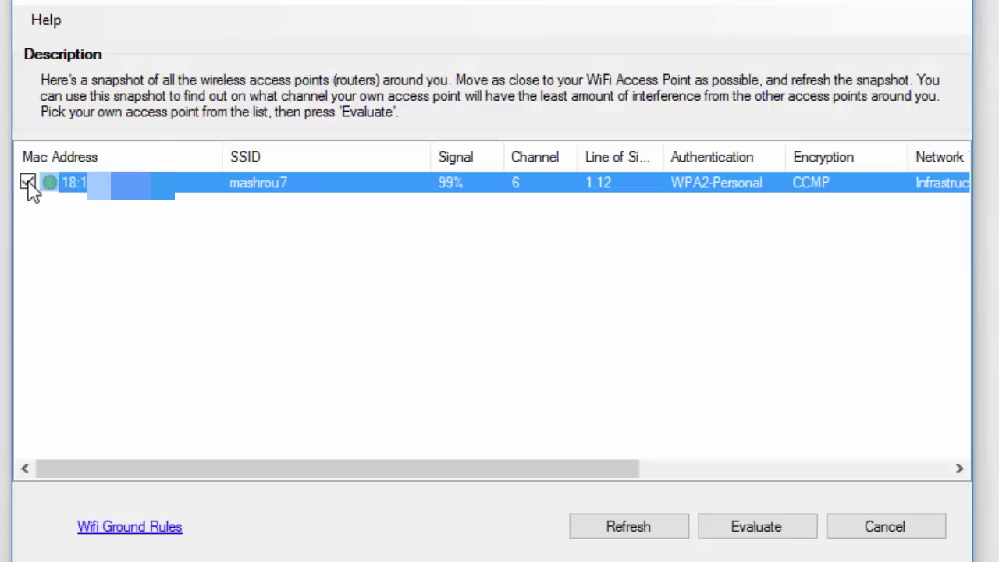
left_click(757, 531)
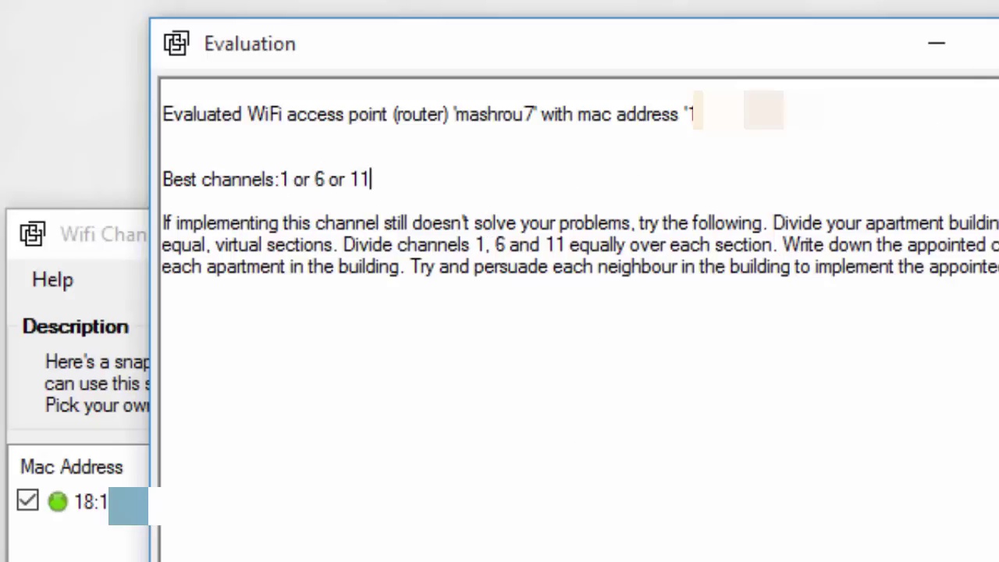
key("alt+F4")
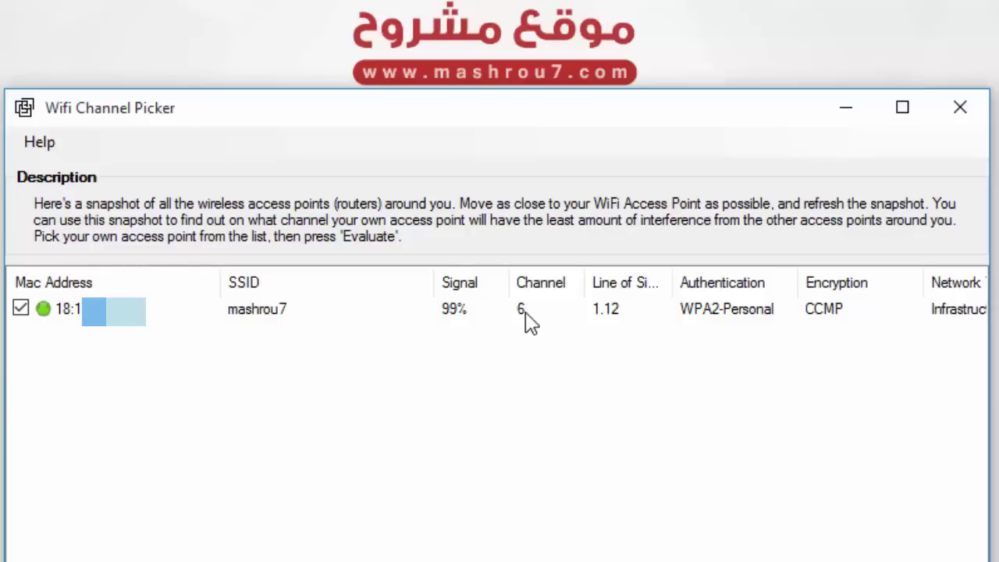
left_click(528, 324)
left_click(520, 342)
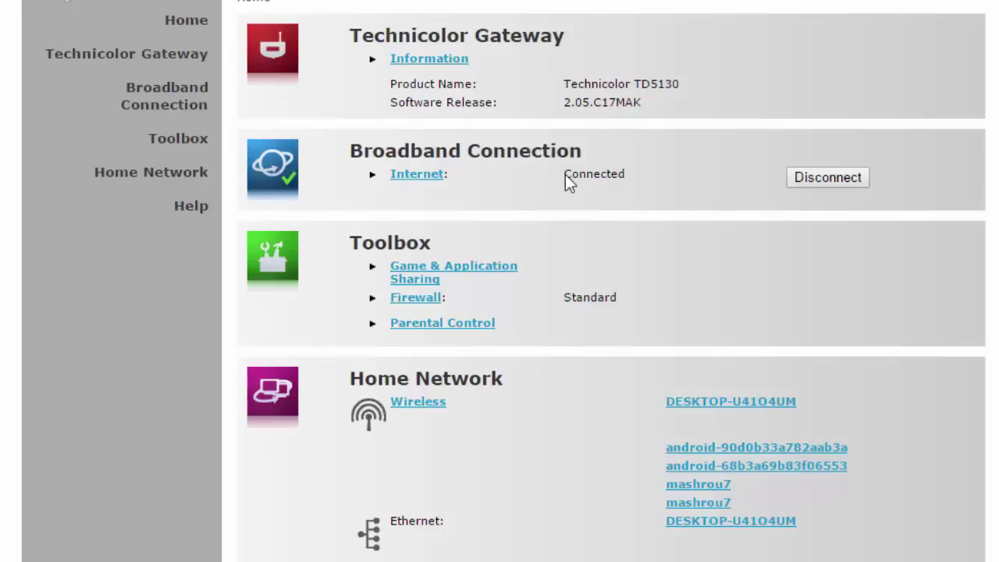
In the Technicolor Gateway page in the browser, open the wireless access point's configuration and set Channel Selection to Manual.
left_click(422, 403)
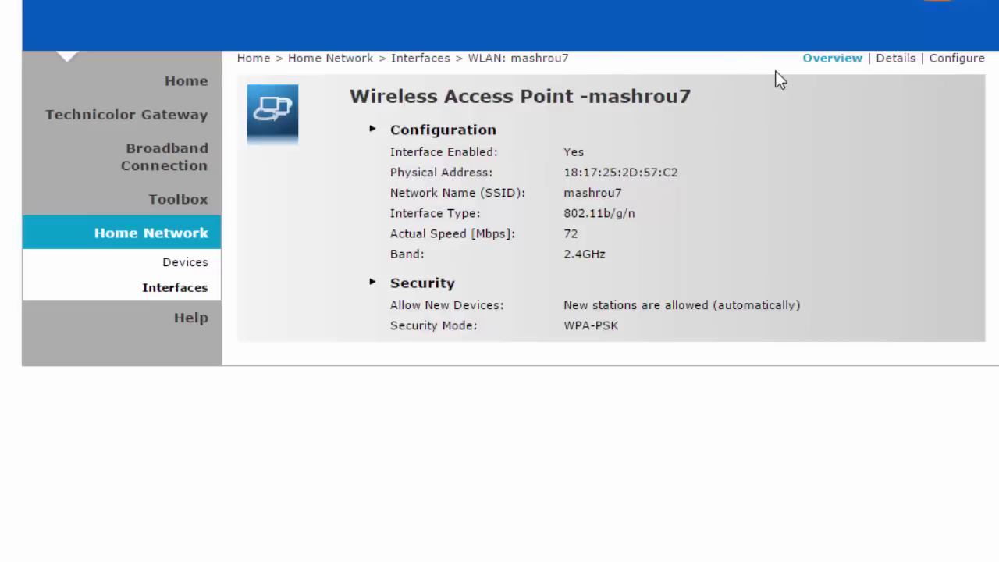
left_click(965, 69)
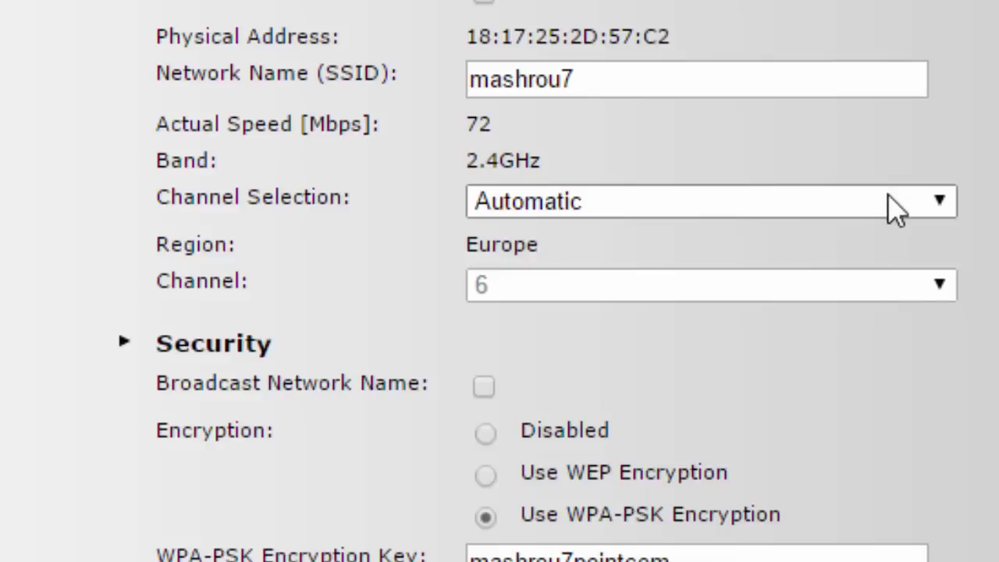
left_click(656, 193)
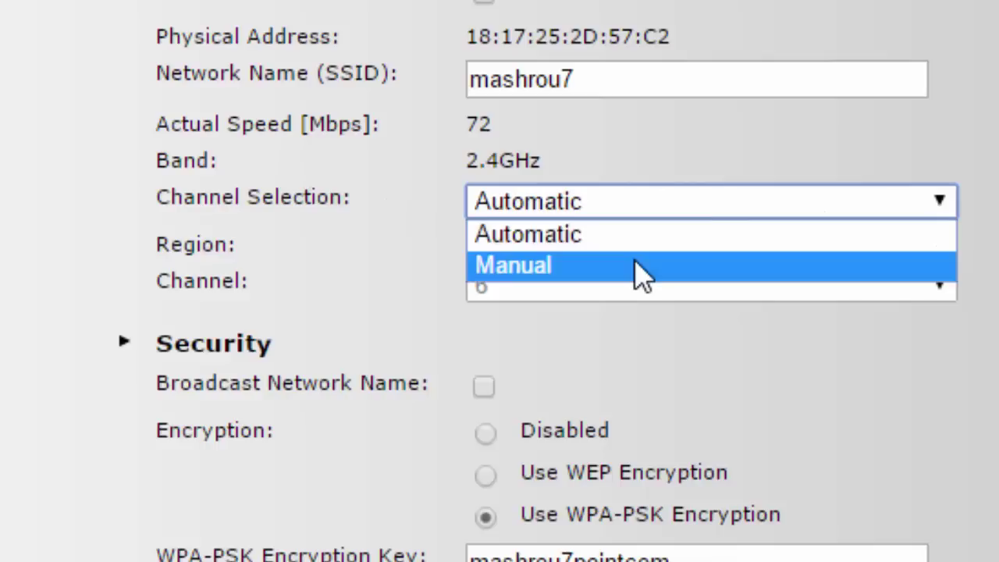
left_click(591, 330)
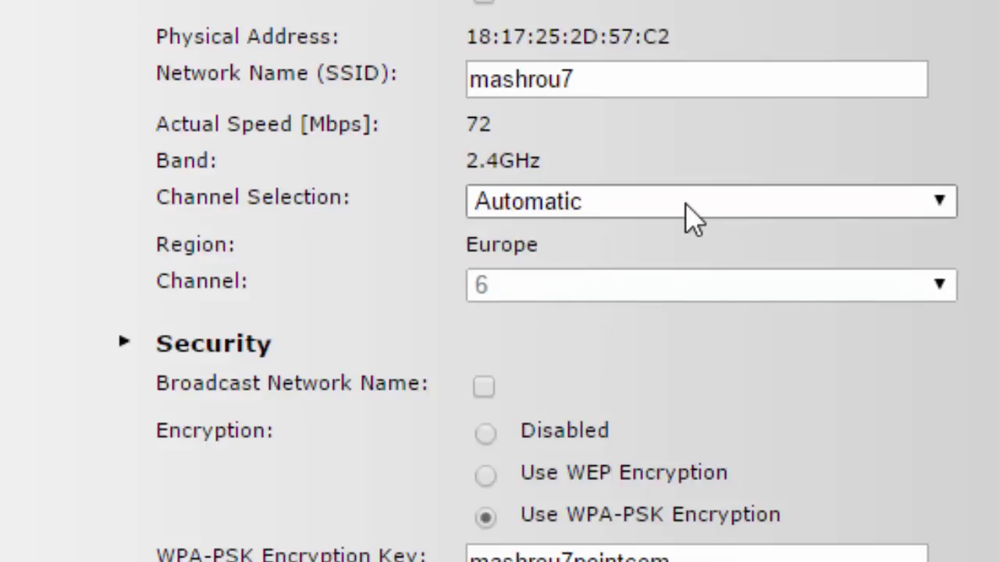
left_click(626, 200)
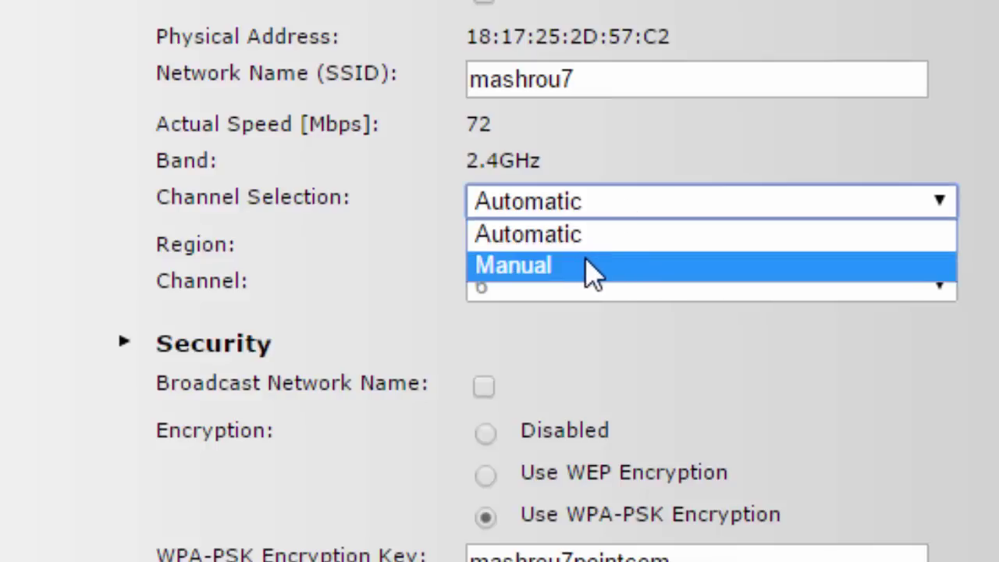
left_click(592, 266)
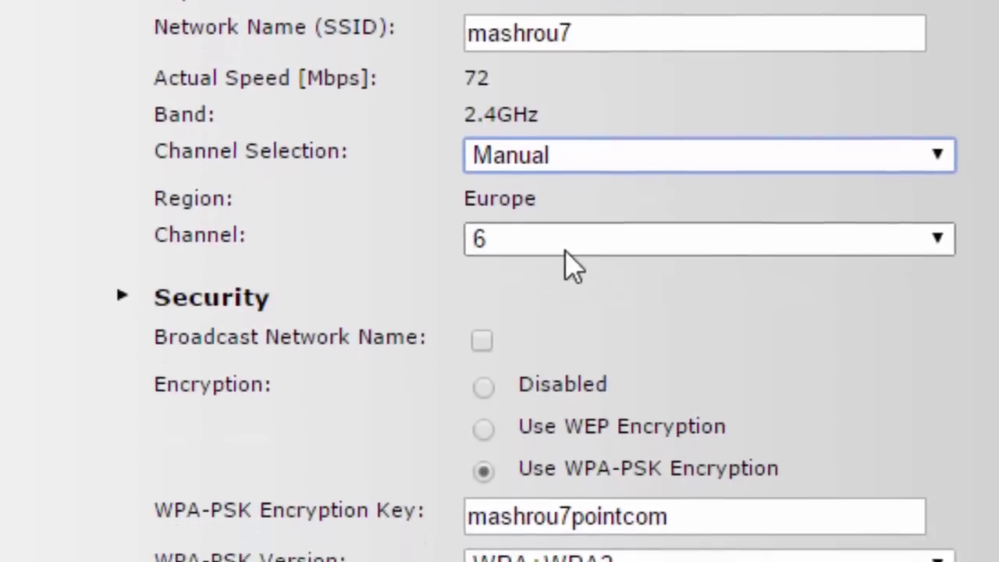
Set the wireless channel to 1 and apply the access point configuration.
left_click(566, 289)
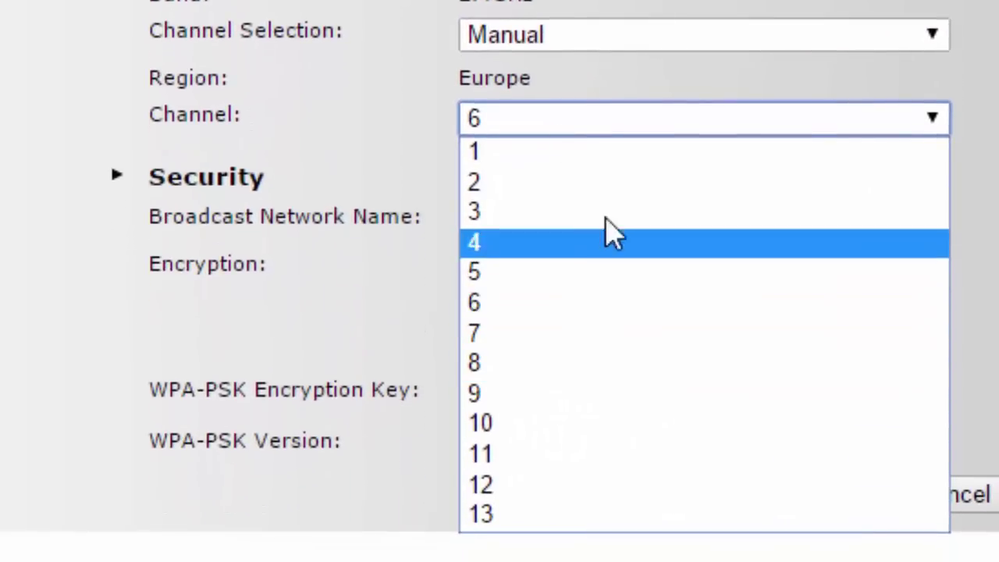
left_click(602, 156)
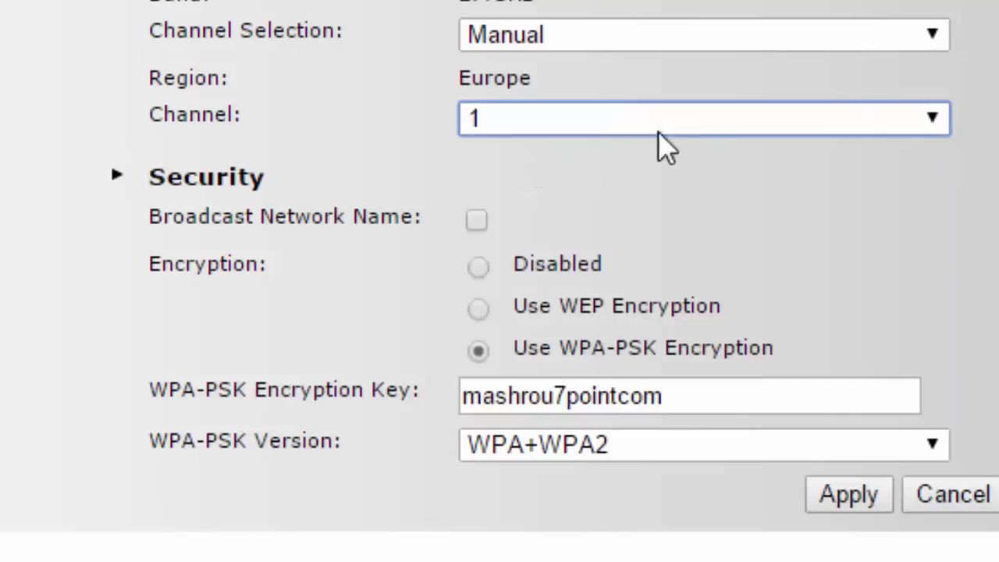
left_click(857, 494)
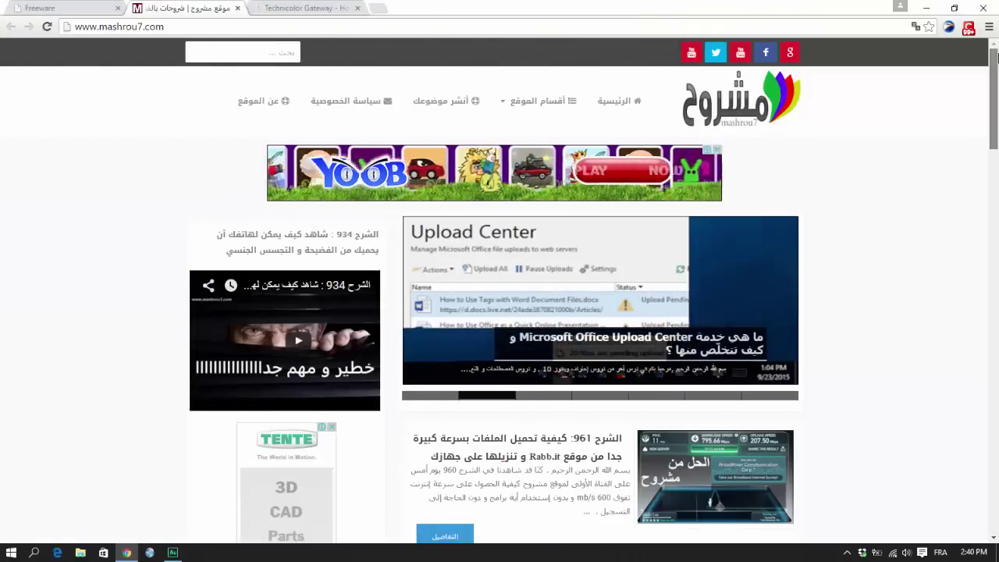
mouse_move(995, 59)
left_mouse_down()
mouse_move(998, 484)
mouse_move(996, 70)
left_mouse_up()
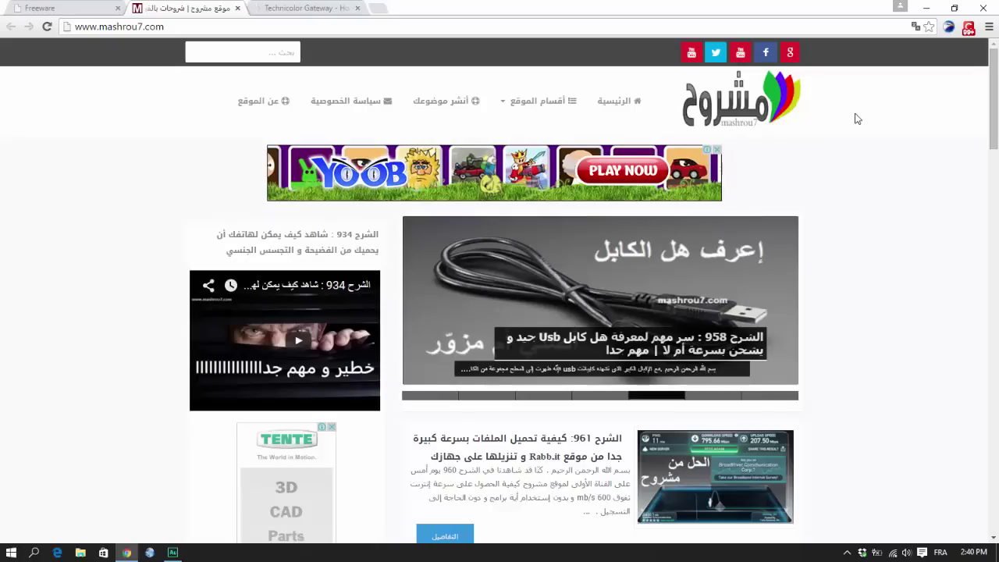